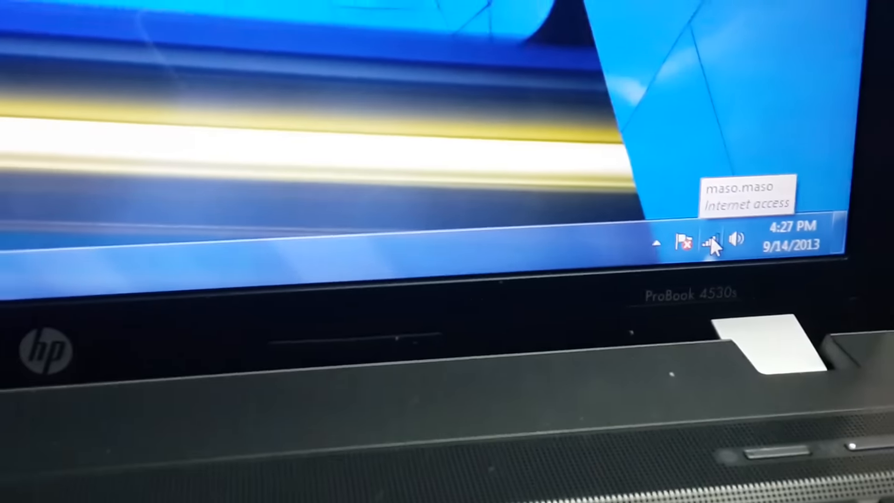
Reach the Network and Sharing Center from the tray network icon
{"action": "left_click", "coordinate": [710, 238]}
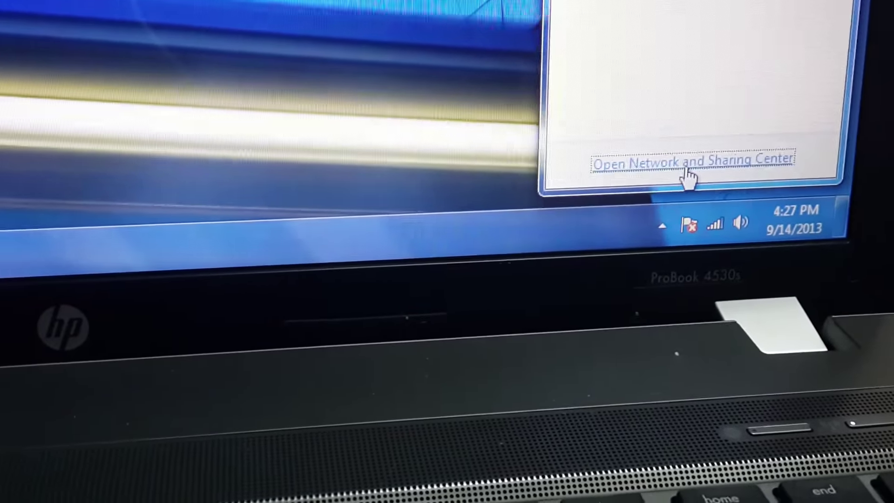
{"action": "left_click", "coordinate": [689, 167]}
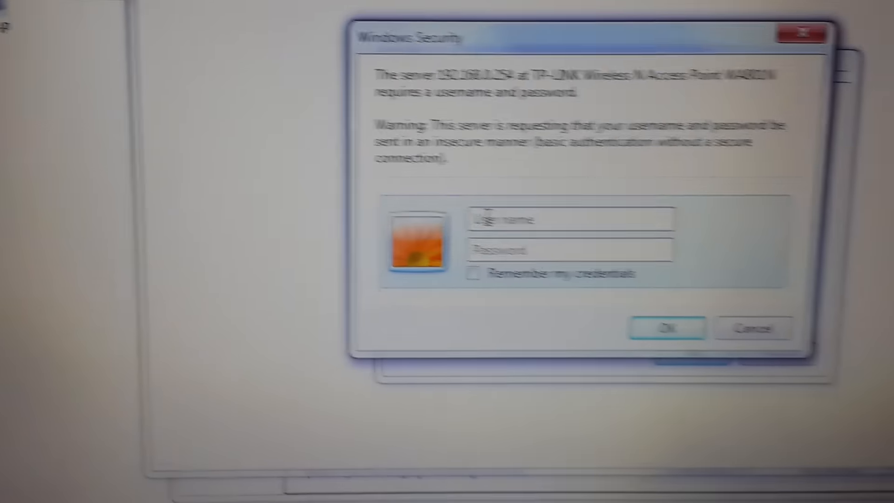
{"action": "type", "text": "ad"}
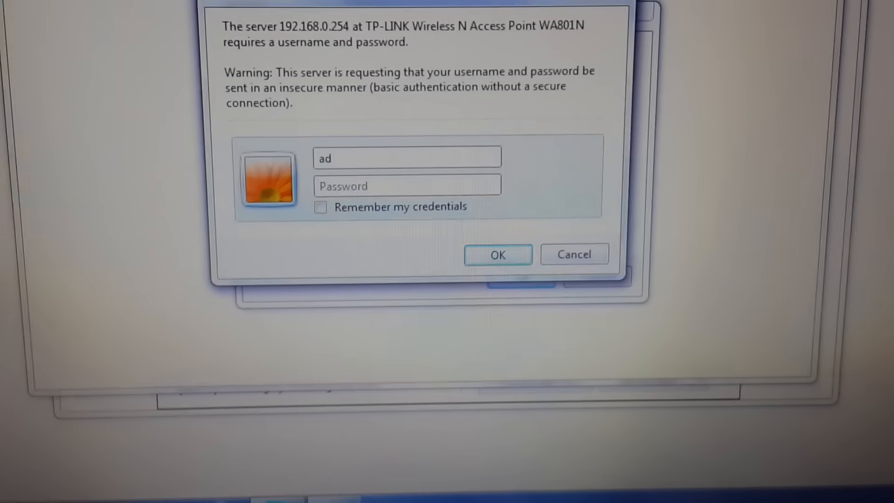
{"action": "type", "text": "mi"}
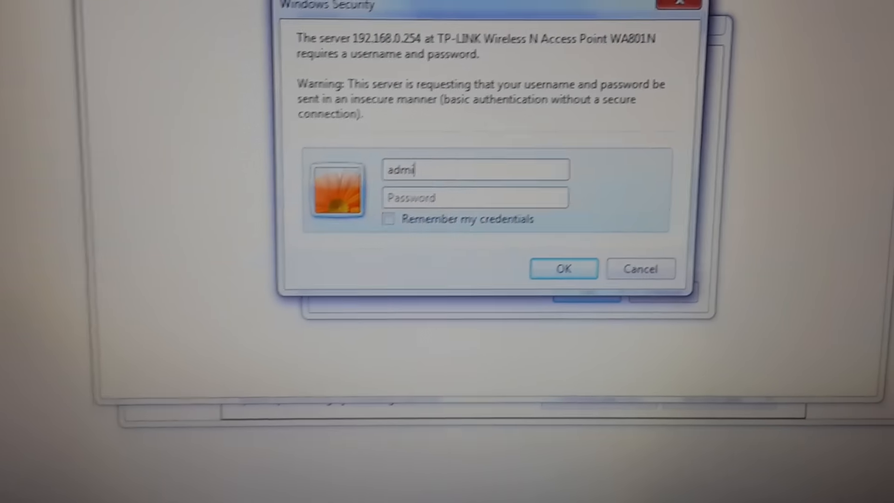
{"action": "type", "text": "n"}
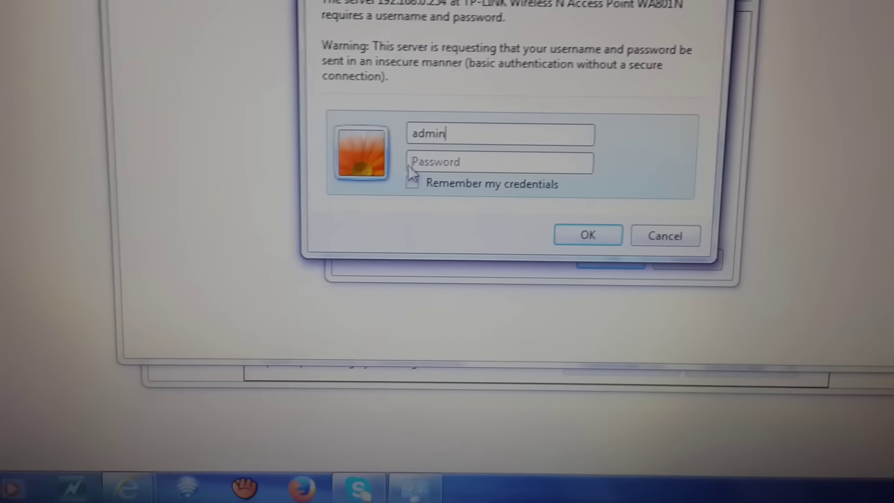
Log into the TL-WA801N web admin at 192.168.0.254 as admin
{"action": "left_click", "coordinate": [411, 164]}
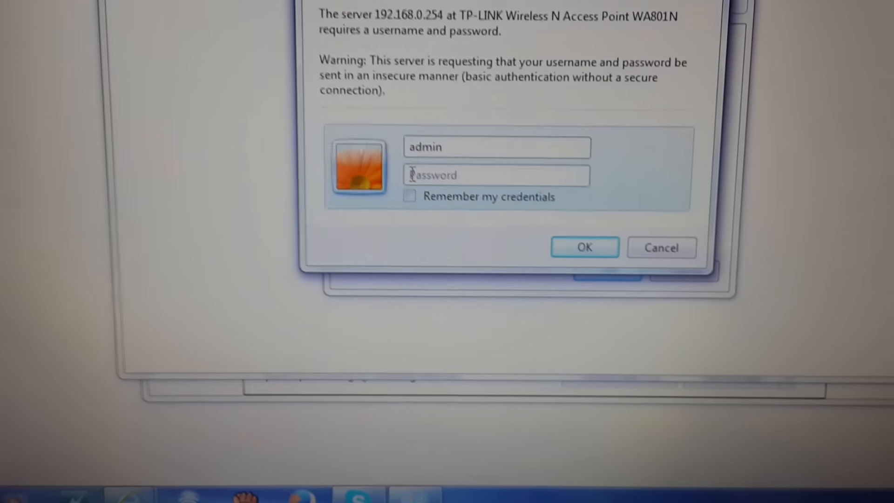
{"action": "type", "text": "ad"}
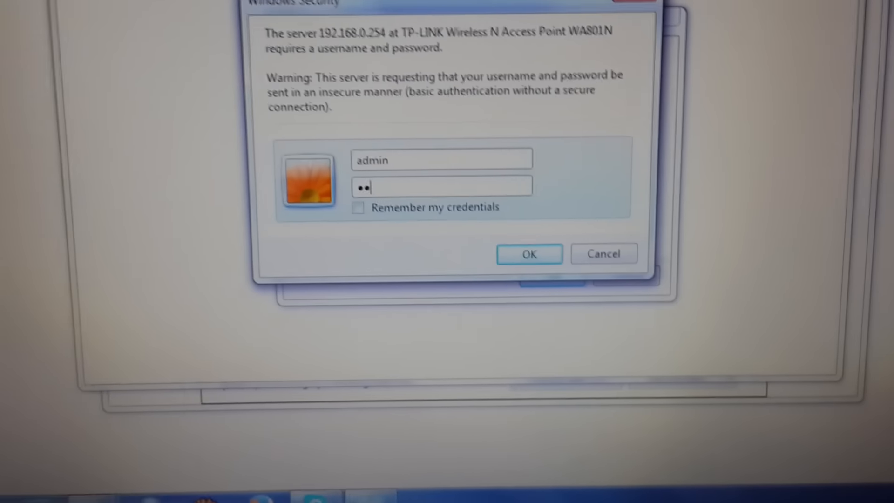
{"action": "type", "text": "min"}
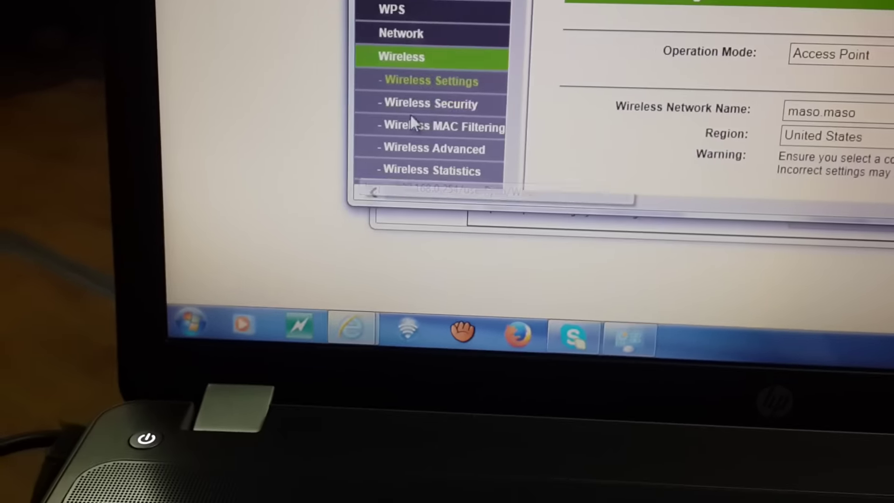
Show the Wireless Security page with WPA/WPA2-Personal and the Wi-Fi password
{"action": "left_click", "coordinate": [419, 104]}
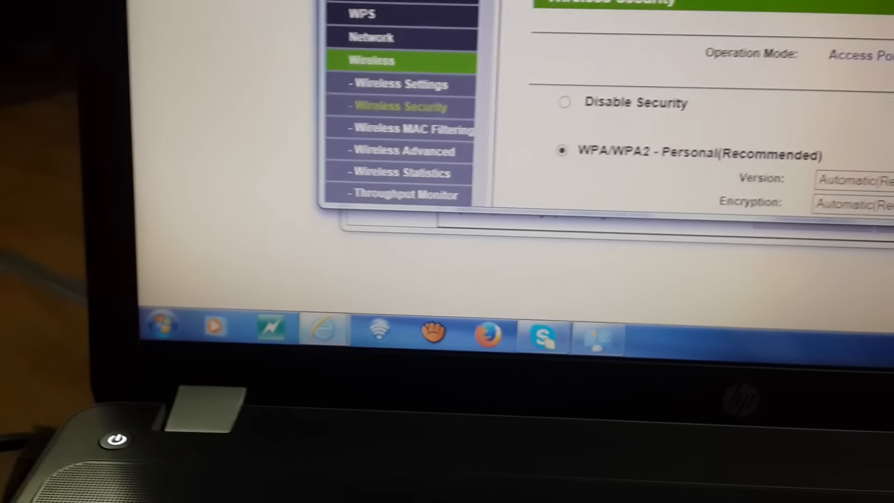
{"action": "scroll", "coordinate": [698, 125], "scroll_direction": "down", "scroll_amount": 3}
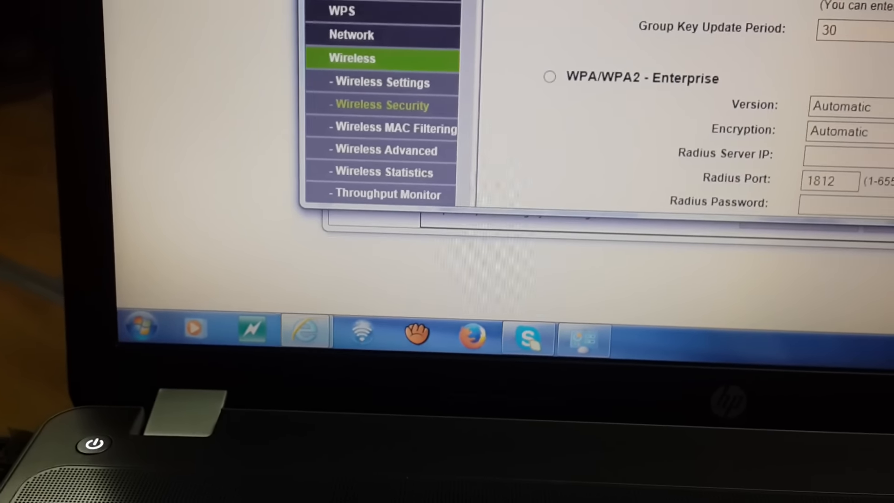